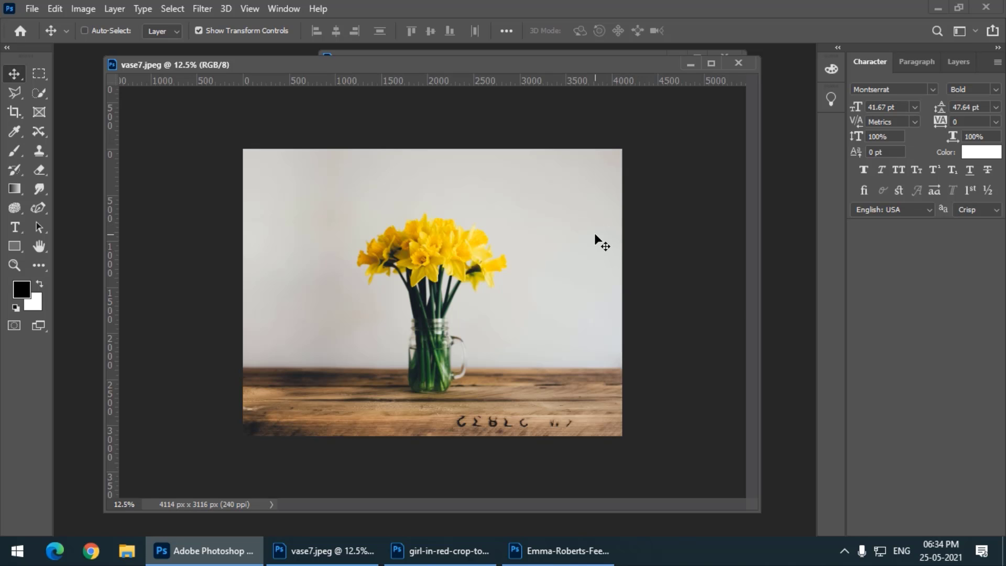
click(56, 9)
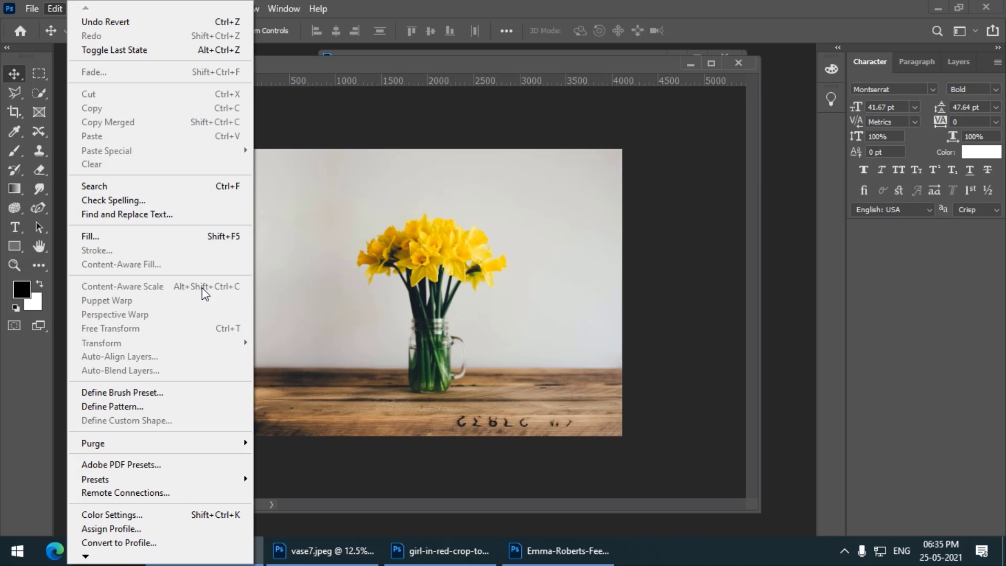
click(316, 69)
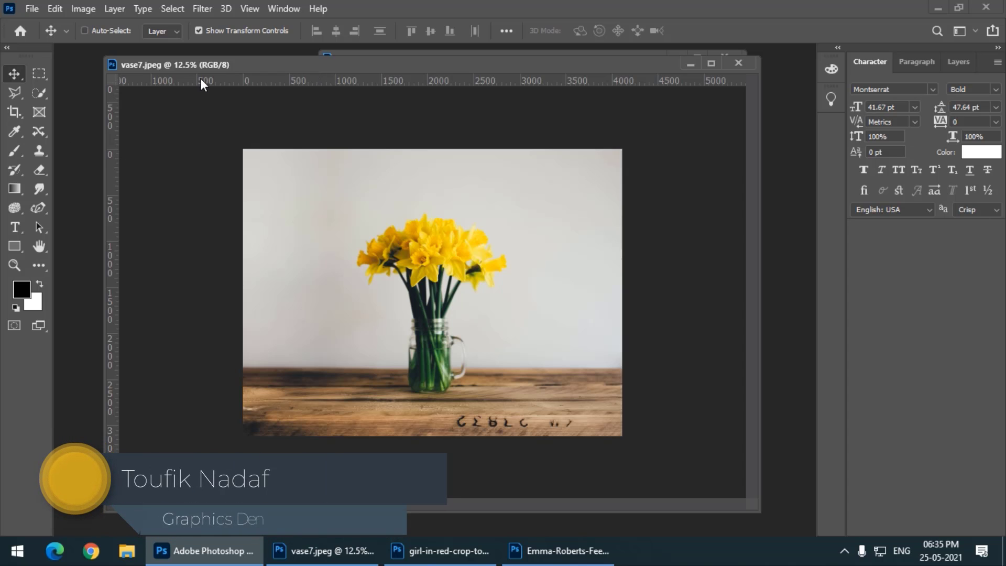
drag(204, 68, 192, 70)
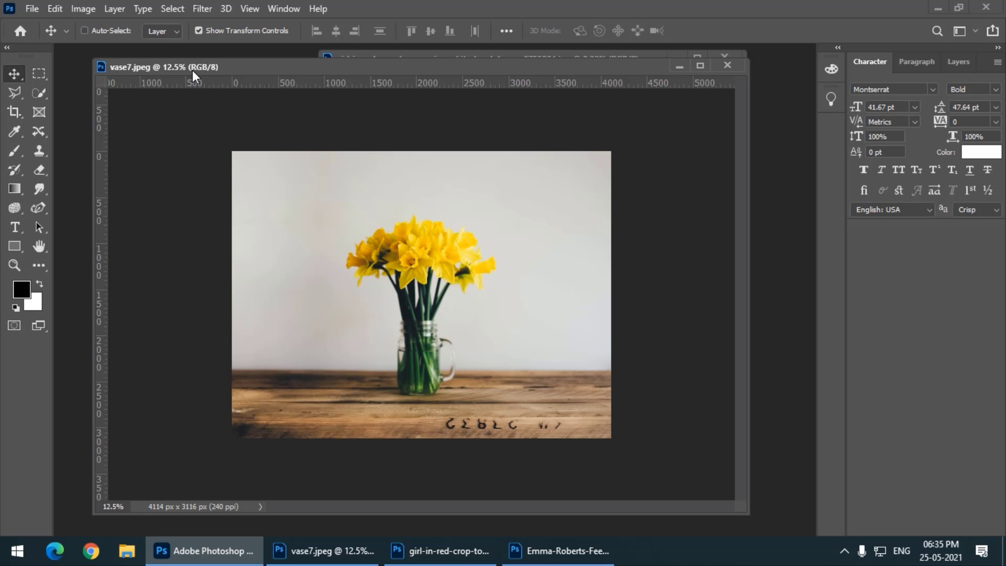
drag(210, 74, 204, 75)
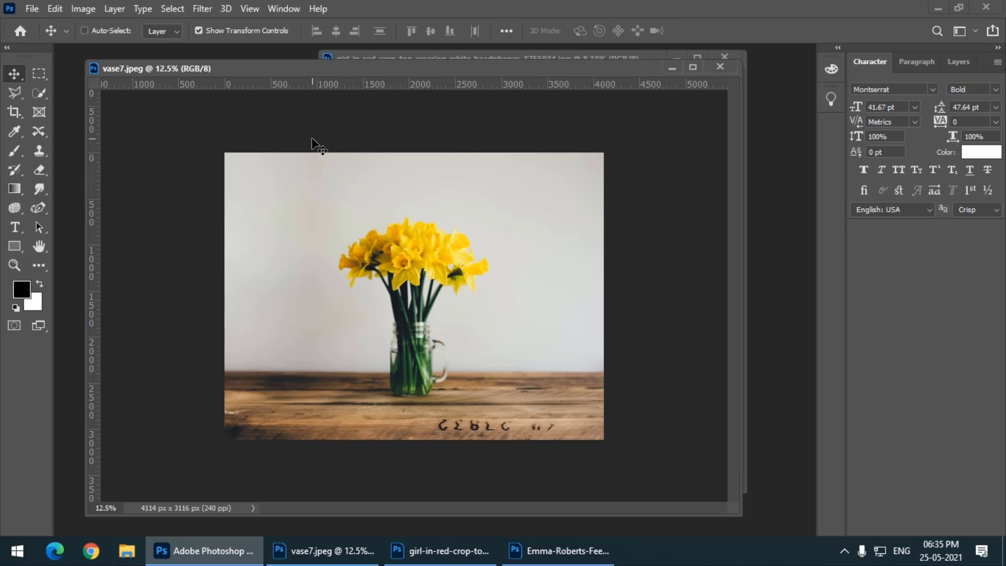
mouse_move(314, 65)
mouse_down()
mouse_move(350, 70)
mouse_move(331, 57)
mouse_up()
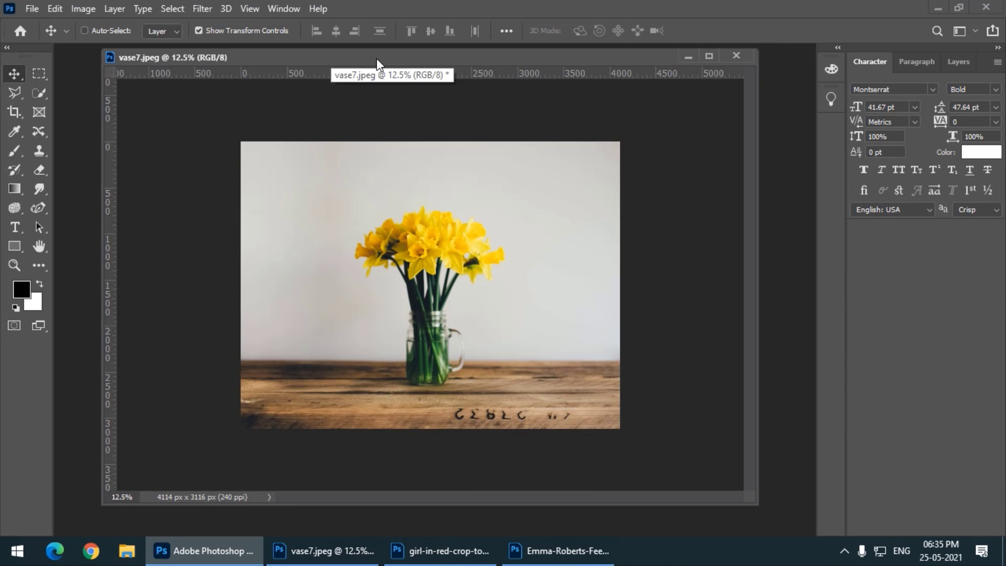
drag(376, 58, 427, 58)
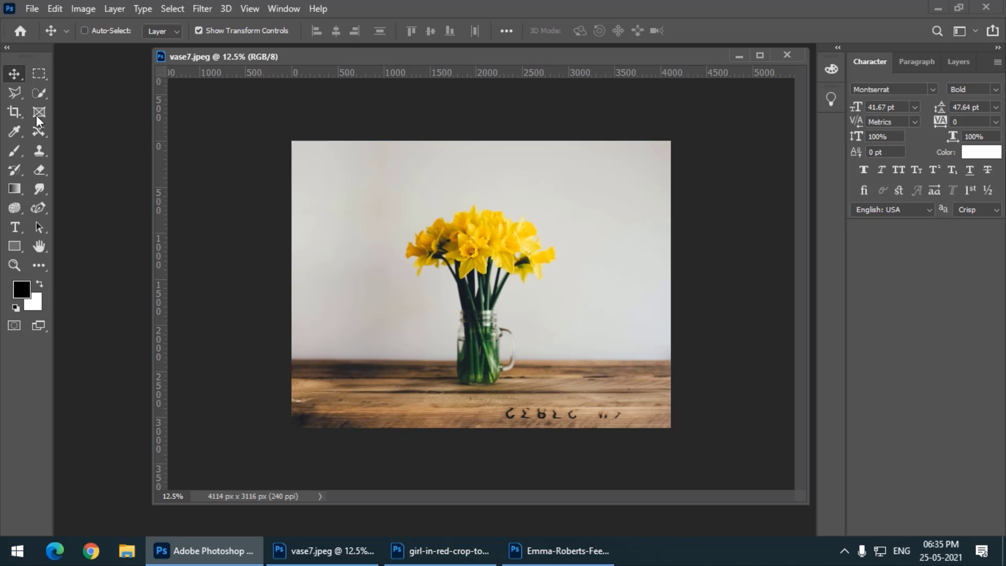
Step: Extend the vase image's canvas leftward with the Crop tool to about 5552 x 3116 px
drag(14, 114, 54, 112)
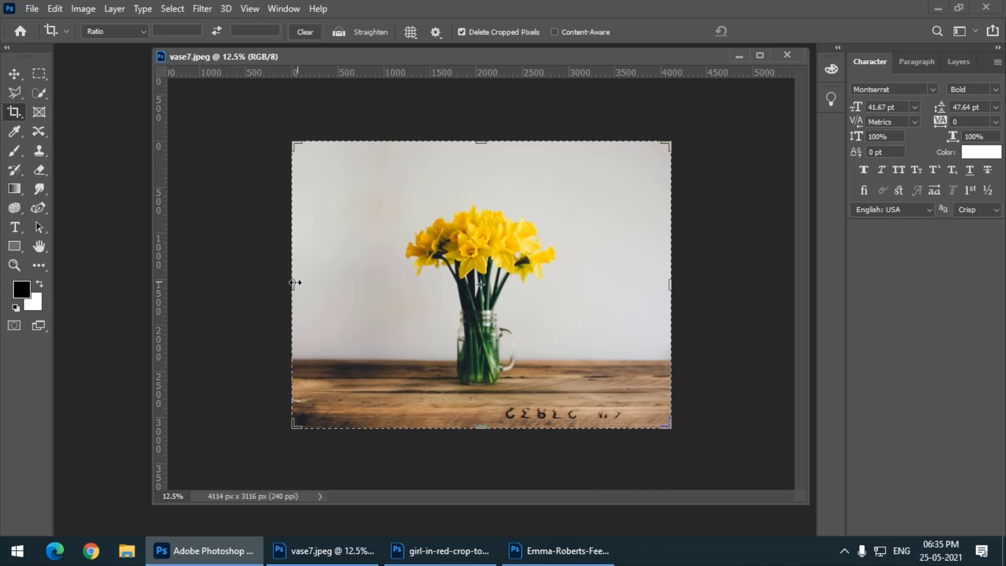
drag(296, 282, 226, 284)
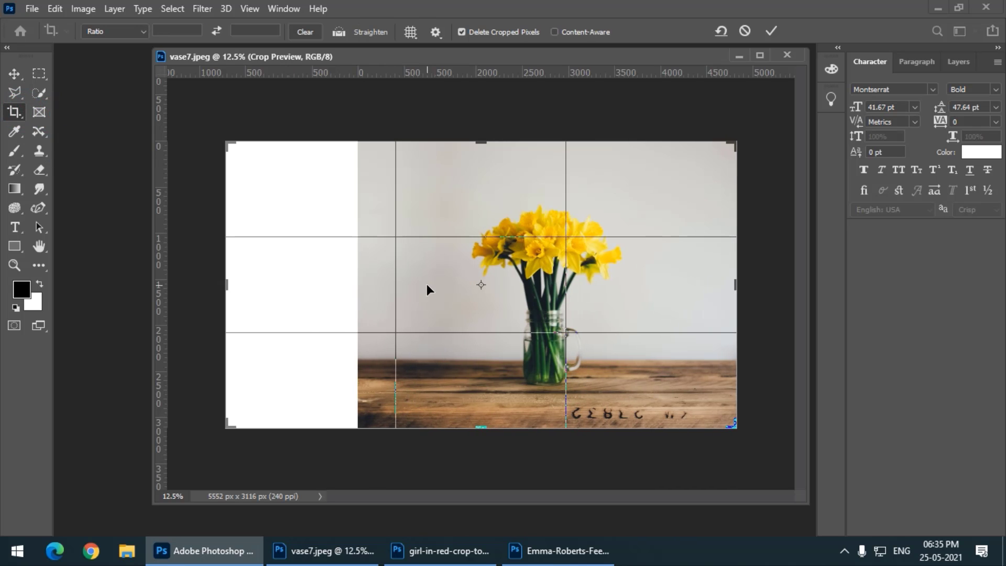
key(Return)
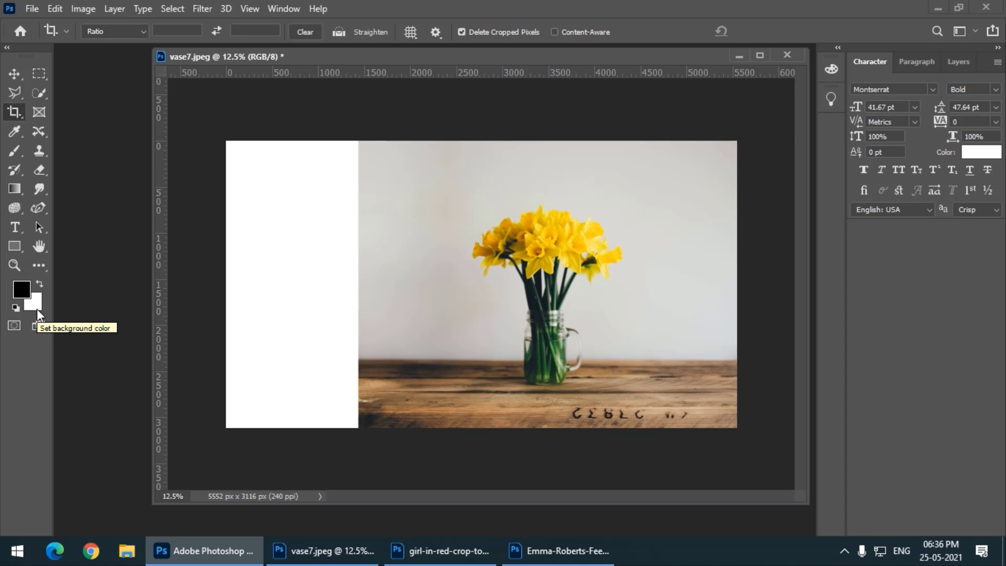
Step: Select the whole original vase photo area with the Rectangular Marquee, leaving out the blank white strip
drag(358, 59, 337, 59)
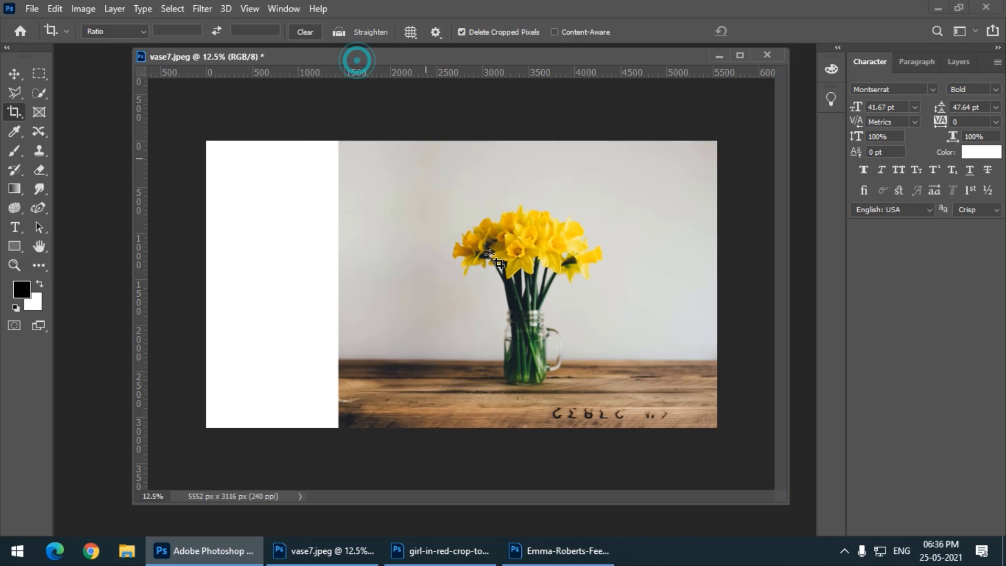
drag(276, 61, 257, 61)
click(38, 74)
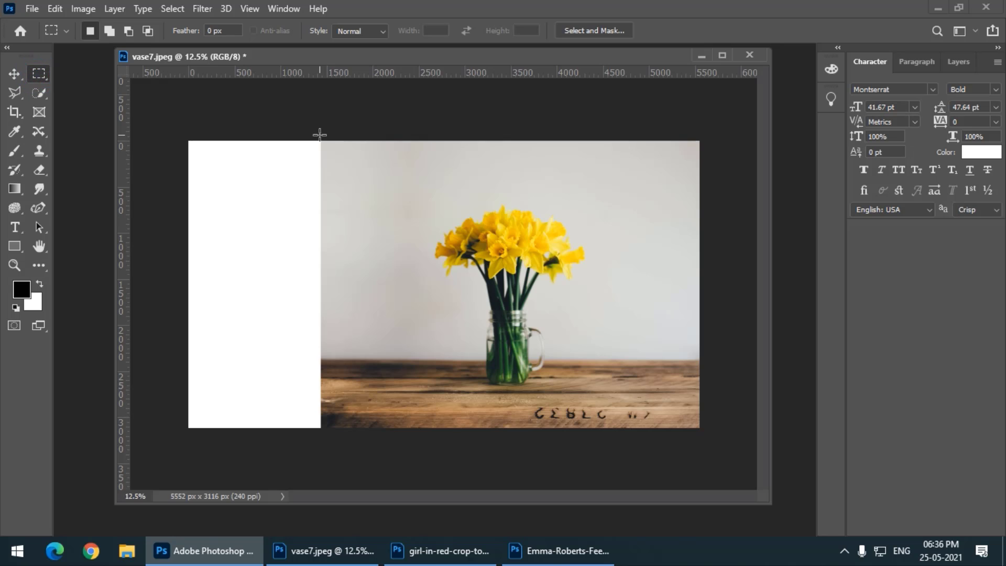
drag(320, 135, 701, 486)
click(14, 74)
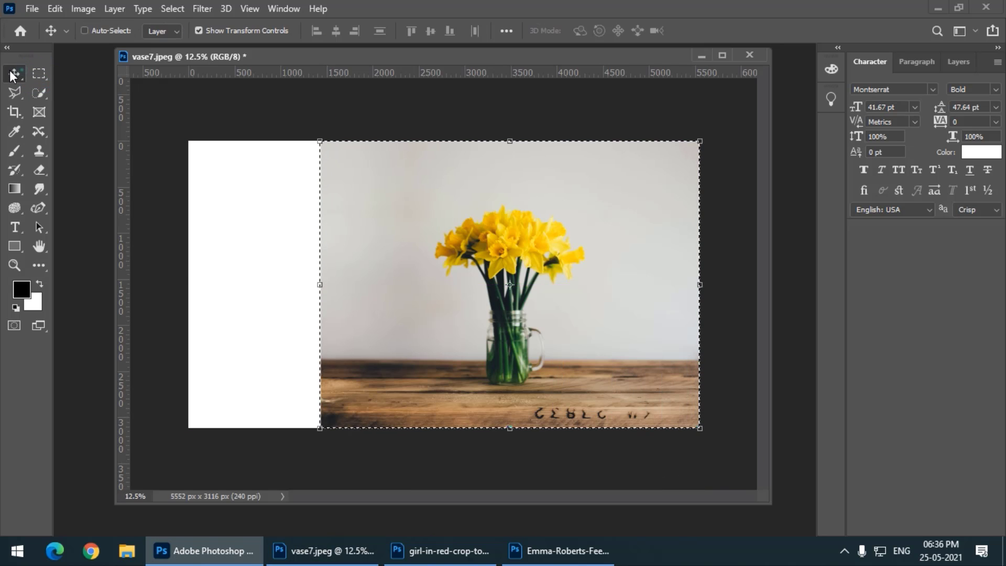
drag(320, 285, 256, 285)
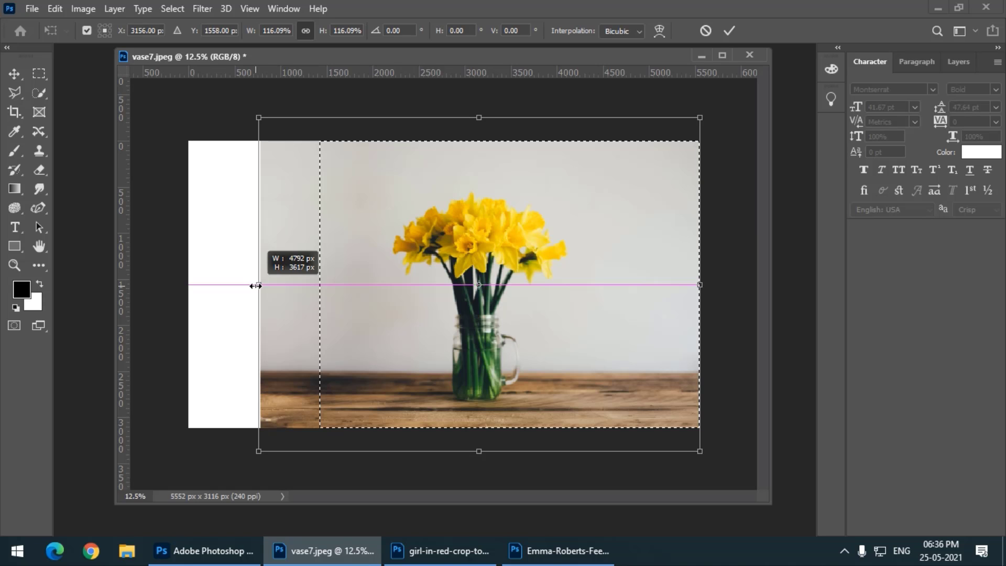
key(Escape)
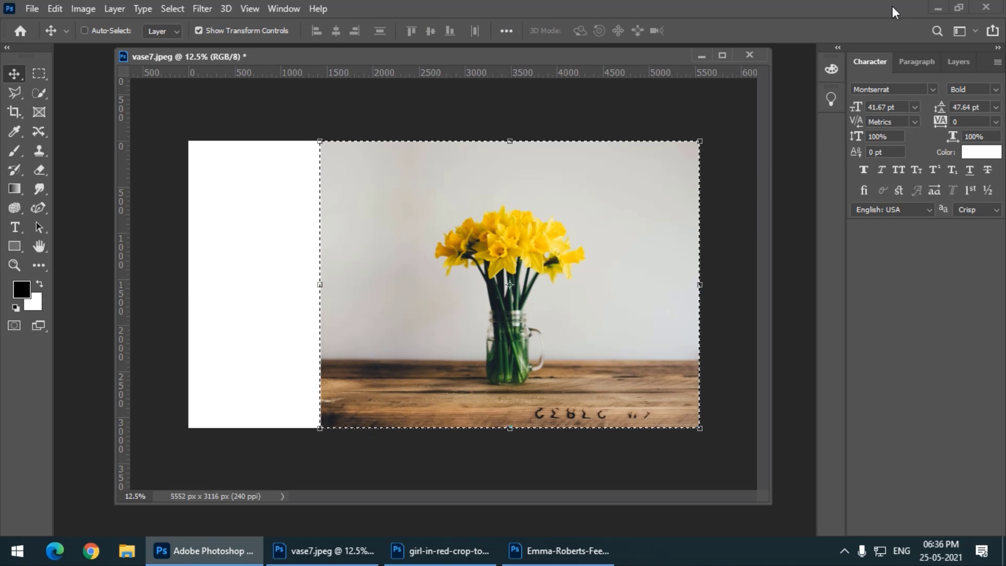
Step: Launch the keypress-osd shortcut from the desktop and return to Photoshop
click(937, 8)
double_click(209, 469)
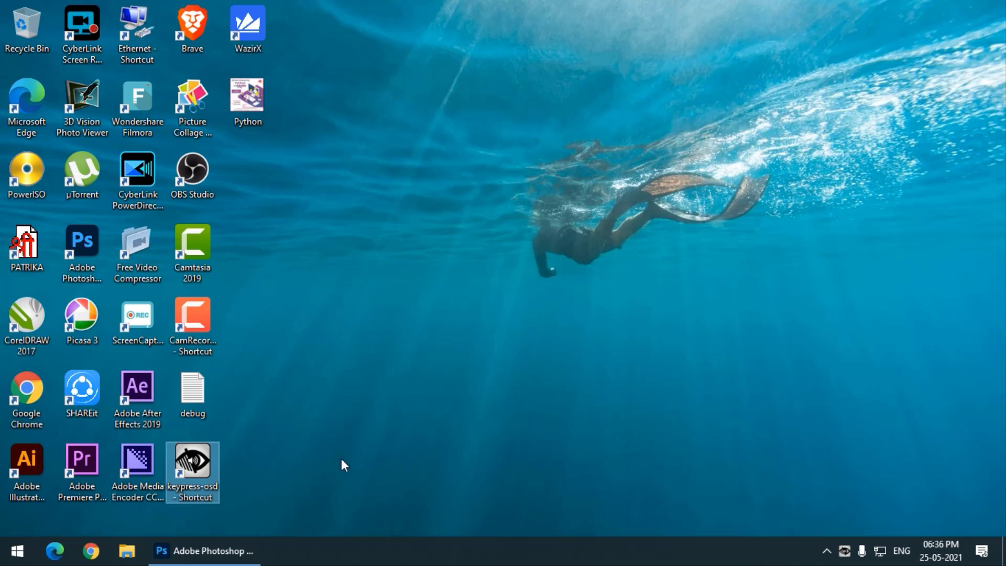
click(202, 551)
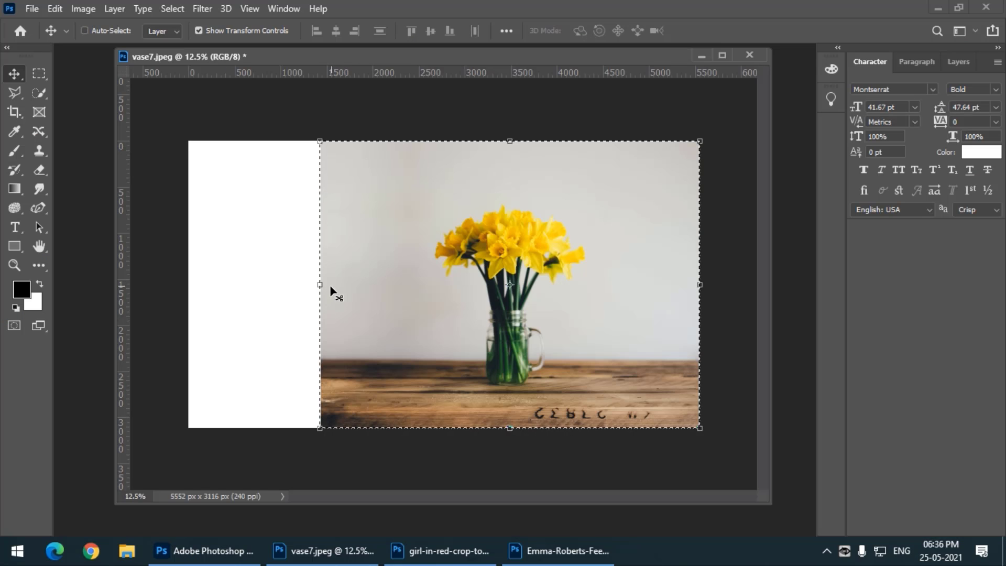
Step: Try stretching the selected vase photo non-proportionally to 134.50% width over the white strip, and undo the transform
key(shift)
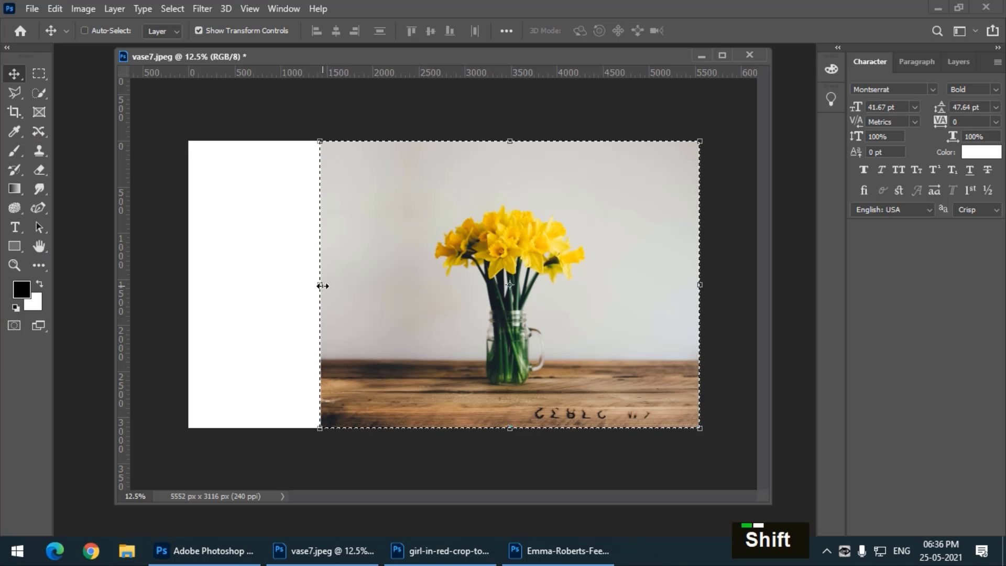
drag(323, 285, 189, 286)
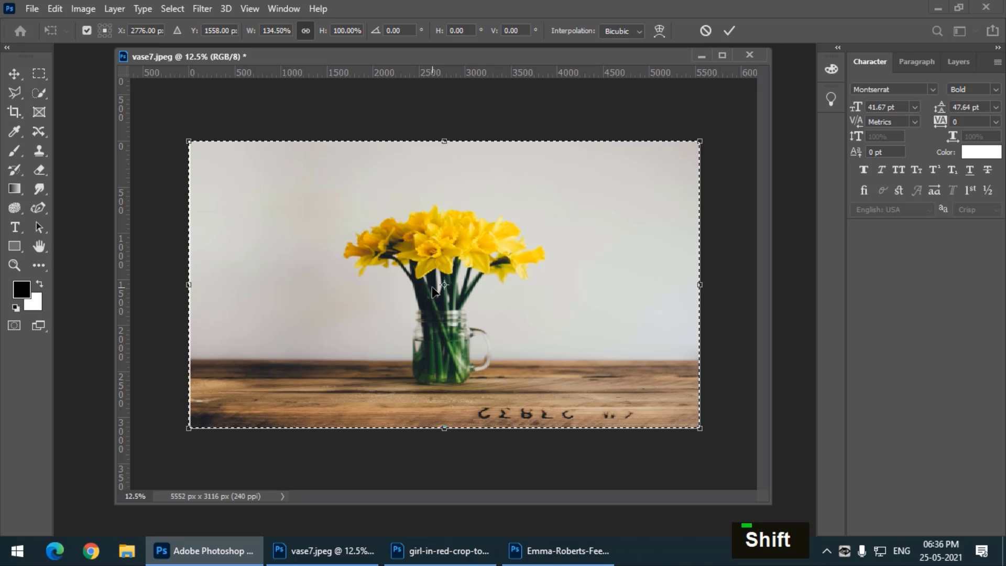
key(Return)
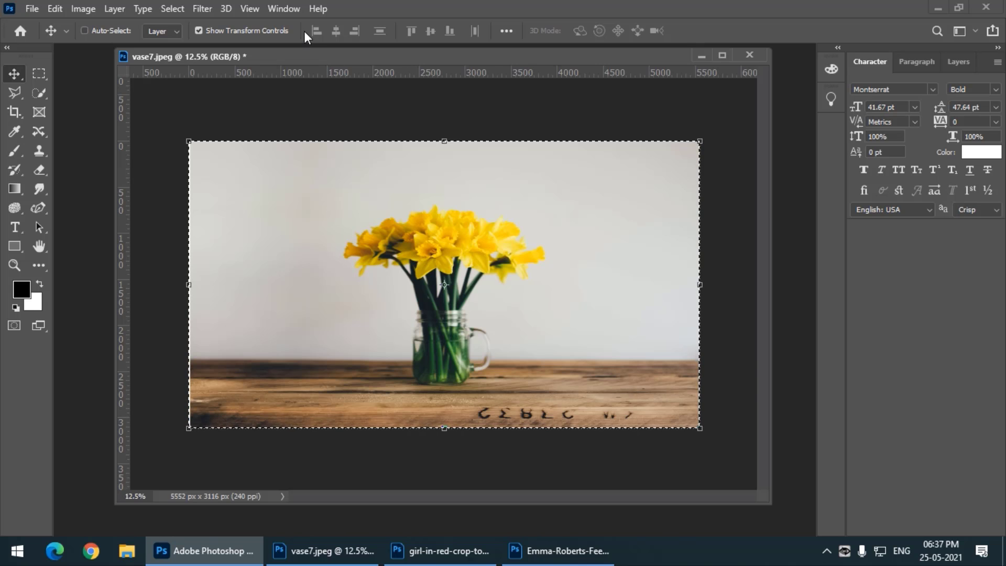
drag(317, 59, 307, 68)
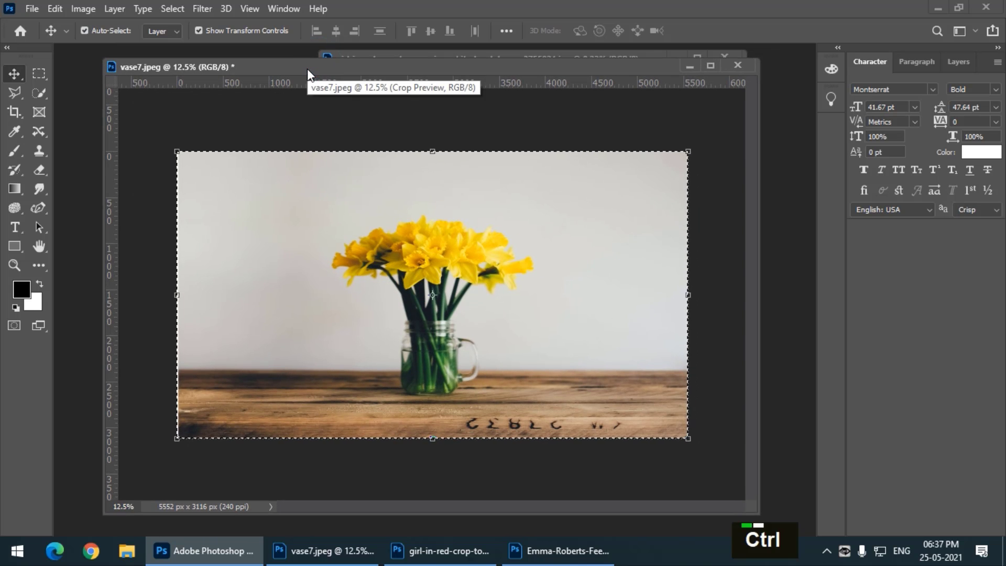
key(ctrl+z)
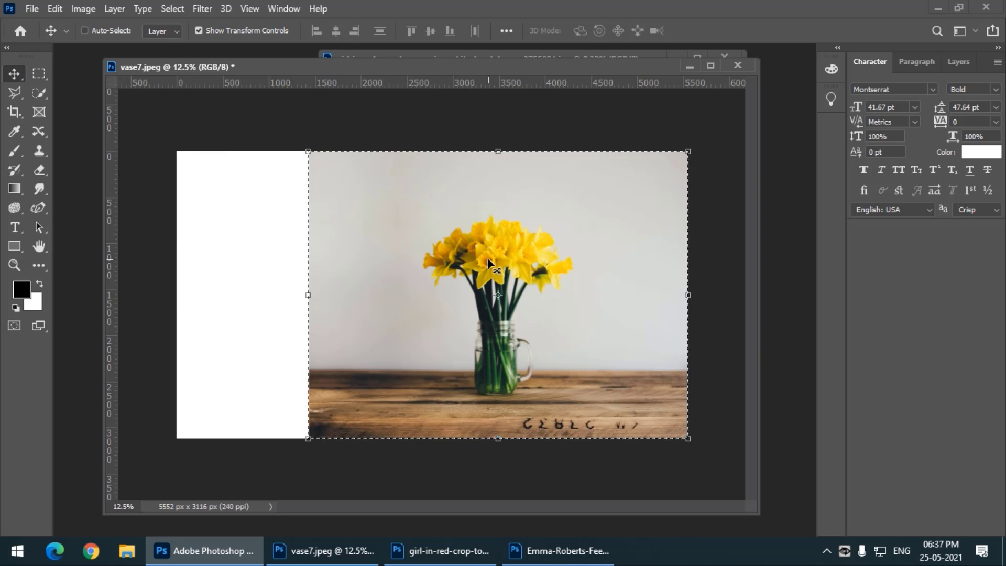
Step: Apply Content-Aware Scale to the selected vase photo, stretching only its width to 134.50% to cover the white strip
click(63, 15)
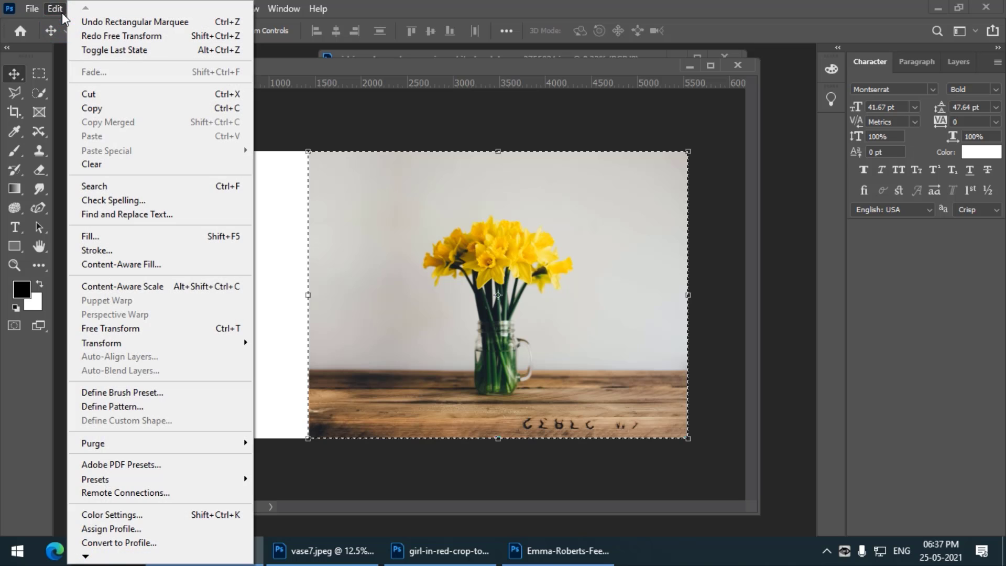
click(186, 288)
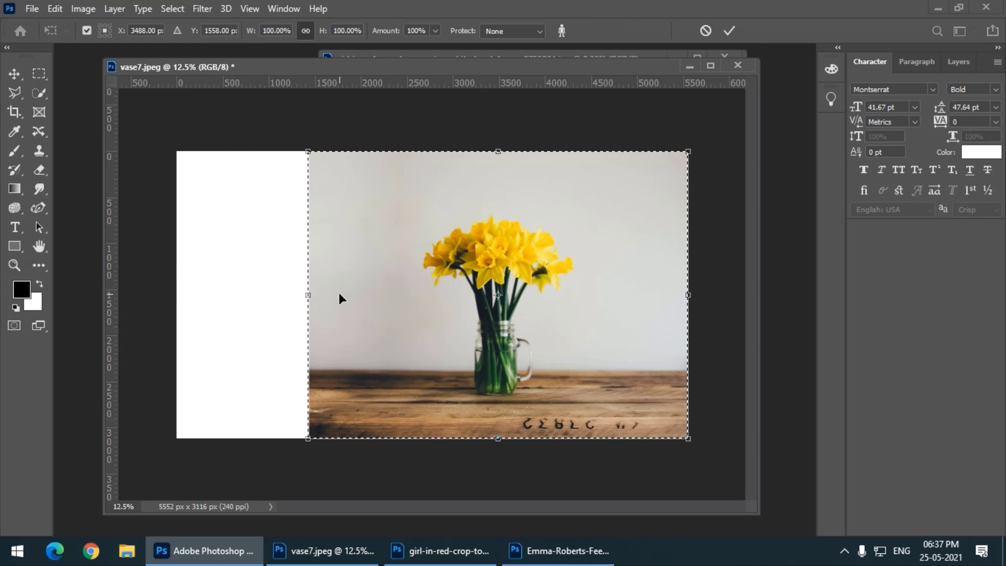
key(shift)
drag(307, 294, 177, 288)
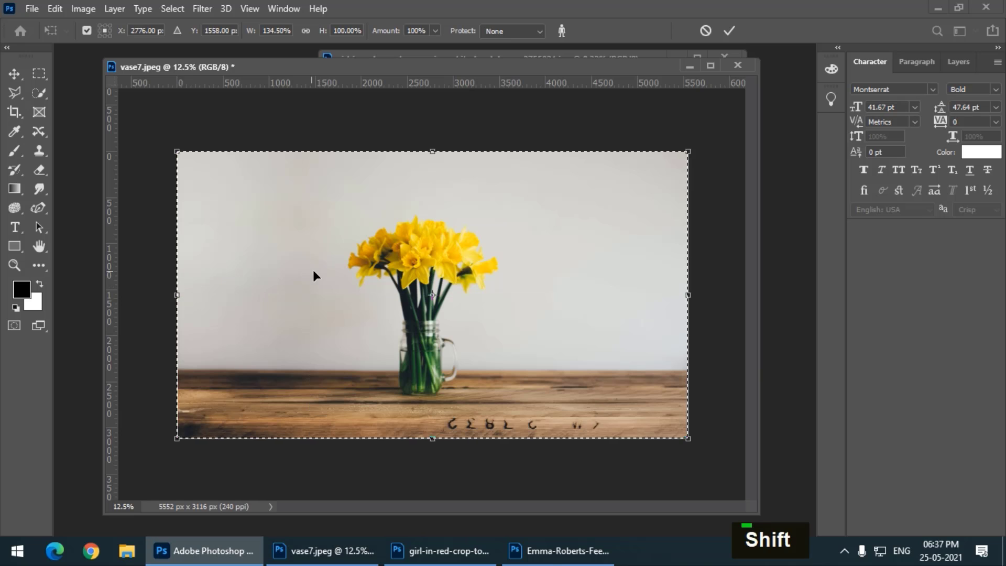
click(730, 30)
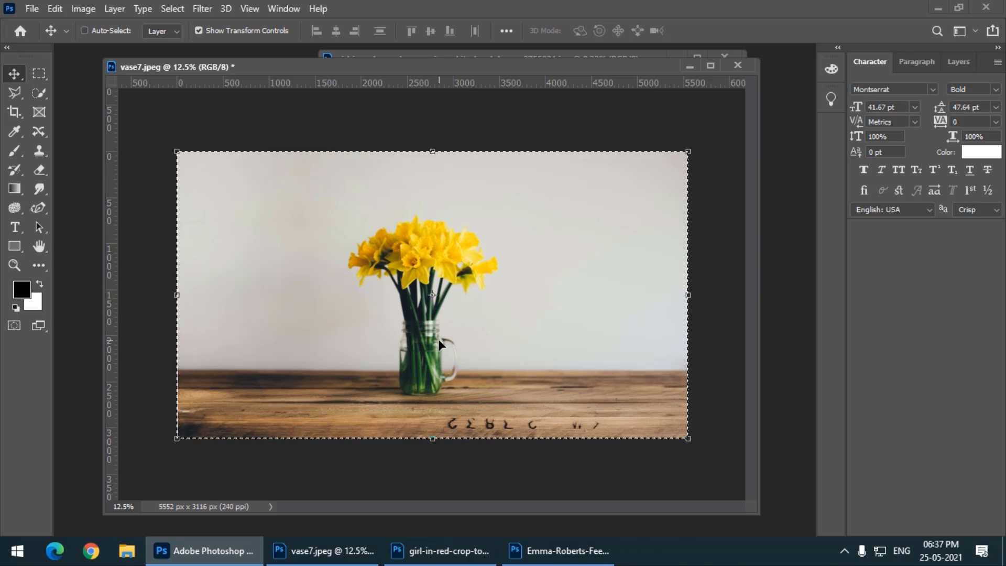
Step: Revert the vase image to its saved version for comparison, and undo the revert
key(F12)
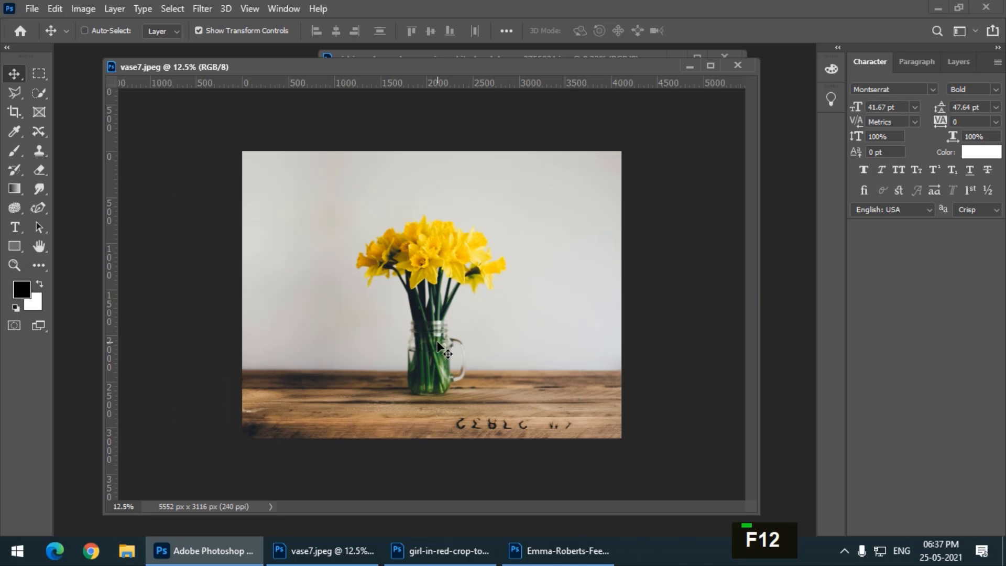
key(ctrl+z)
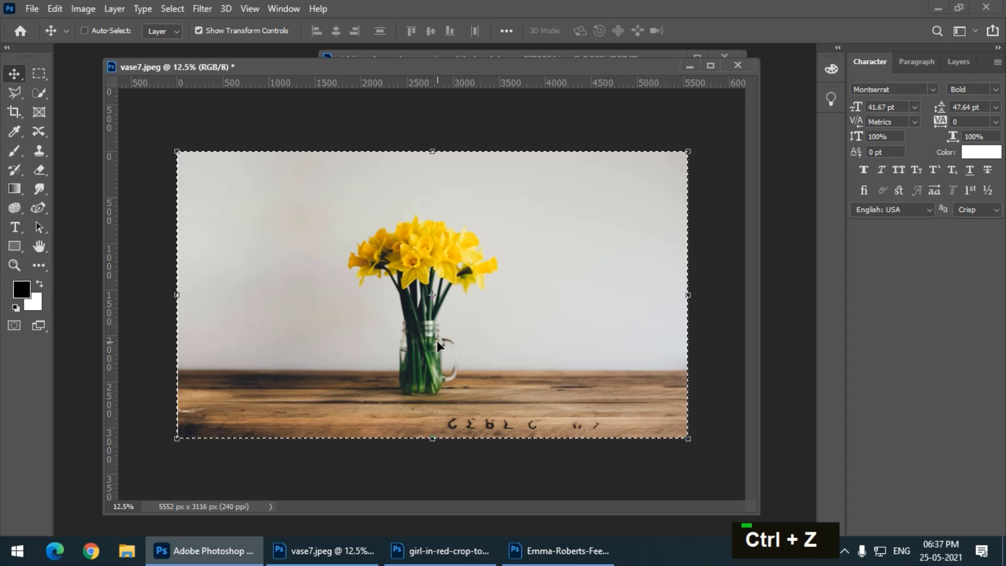
click(55, 9)
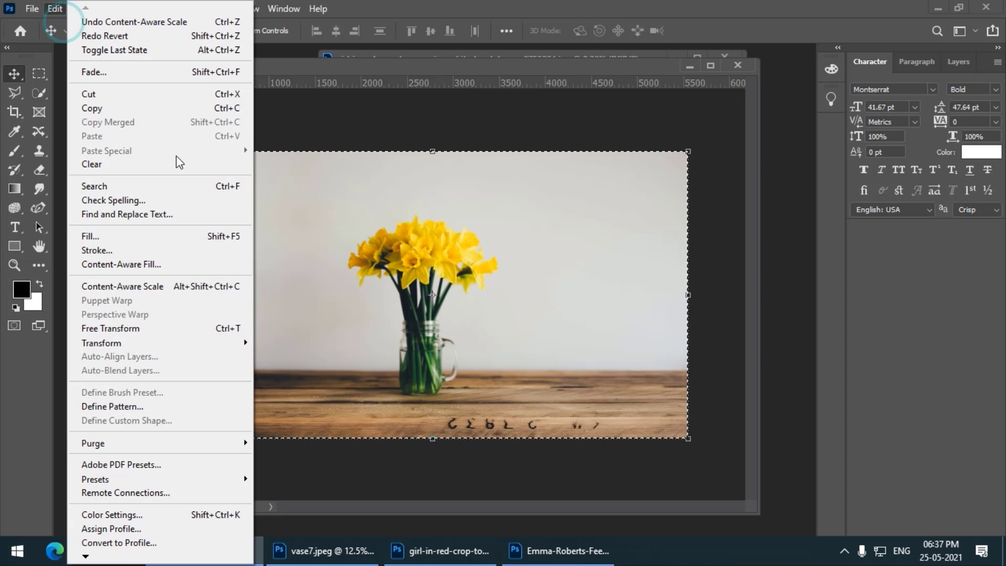
click(313, 64)
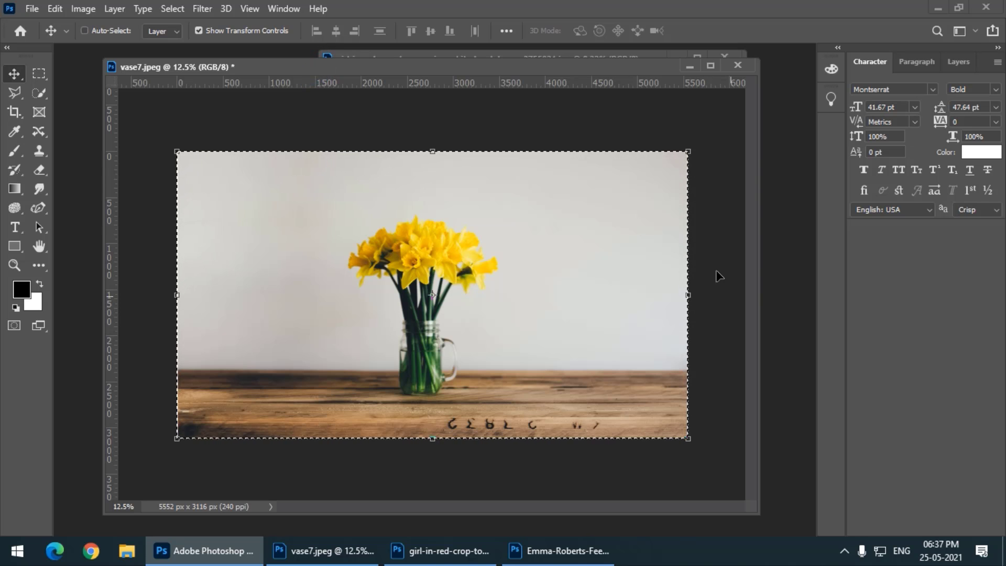
Step: Bring the girl-in-red-crop-top image window to the front and enlarge it to make room around the photo
click(503, 55)
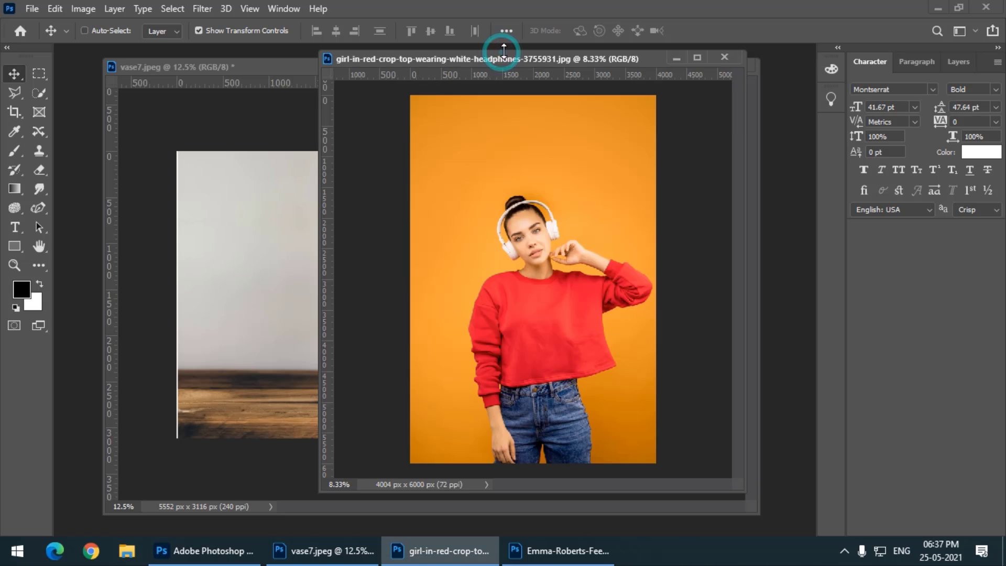
drag(498, 57, 467, 60)
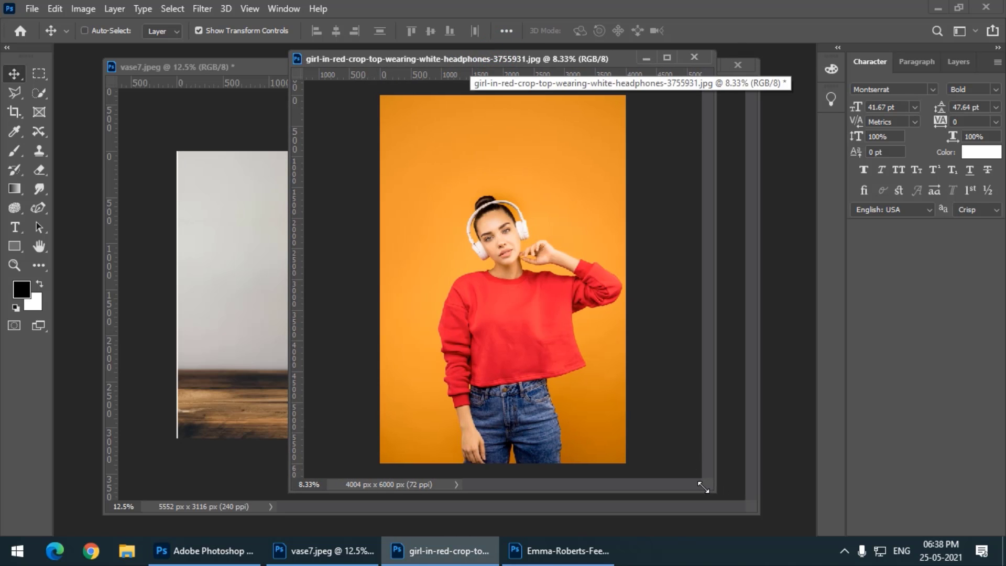
drag(720, 499, 801, 536)
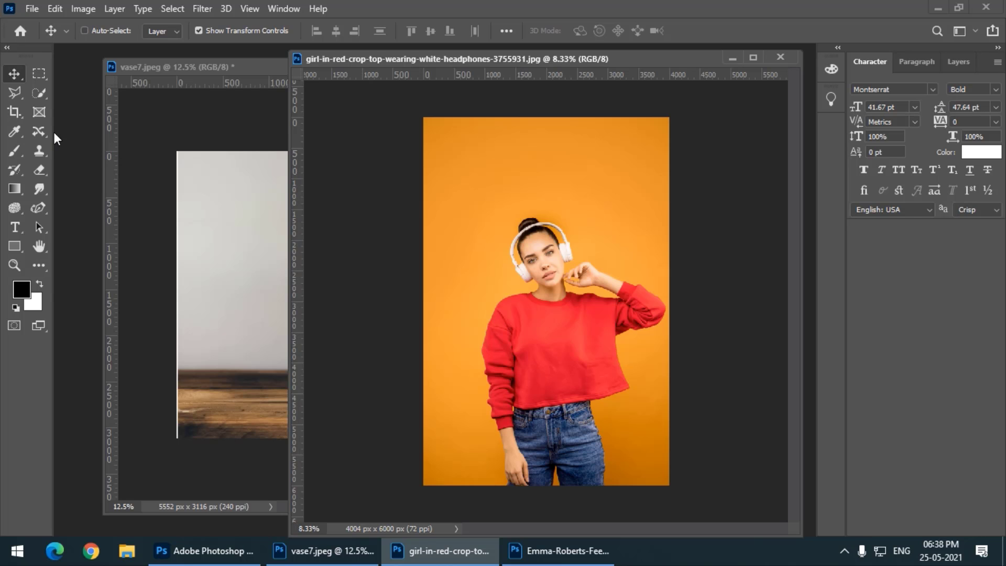
Step: Extend the girl image's canvas leftward to about 5850 x 6000 px with the Crop tool and marquee-select the original photo area
click(14, 111)
drag(423, 301, 366, 301)
key(Return)
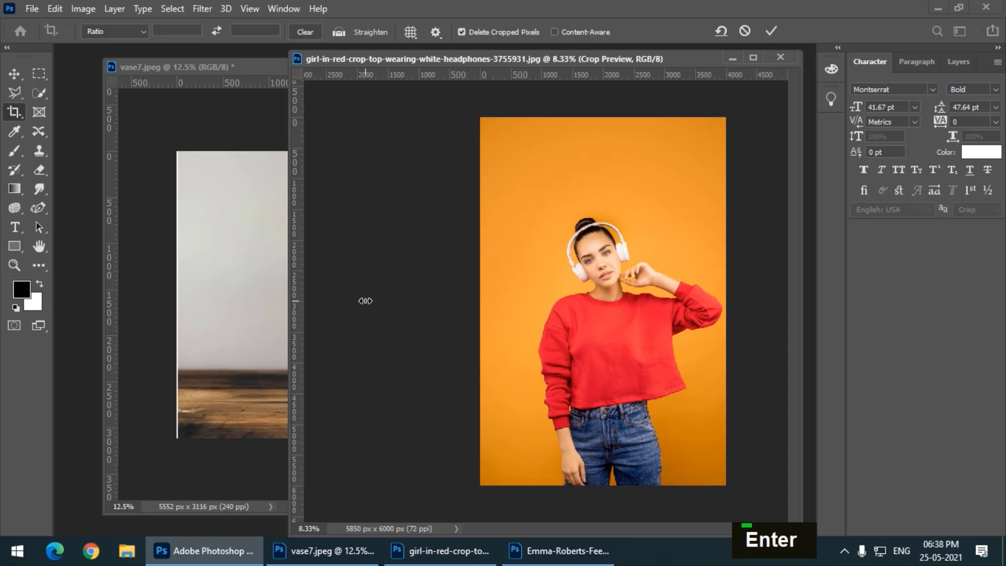
click(39, 74)
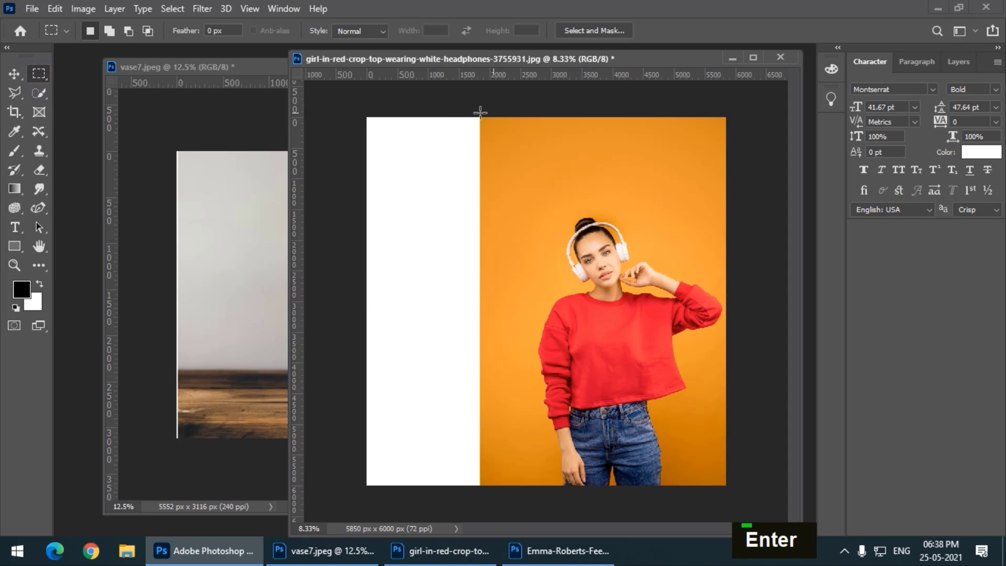
drag(480, 118, 728, 507)
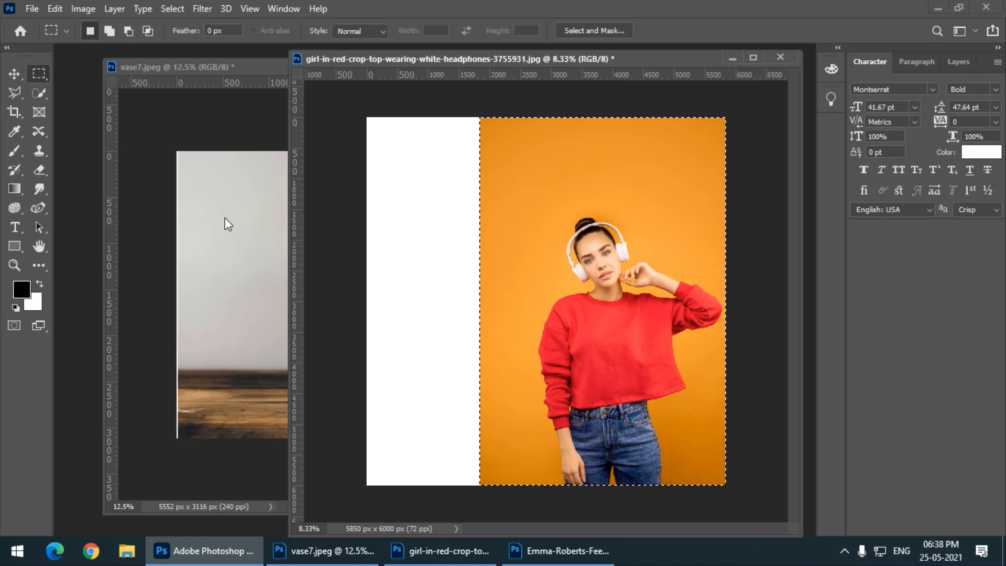
Step: Apply Content-Aware Scale to the selected girl photo, stretching only its width to 146.10% to fill the white area on its left
click(58, 9)
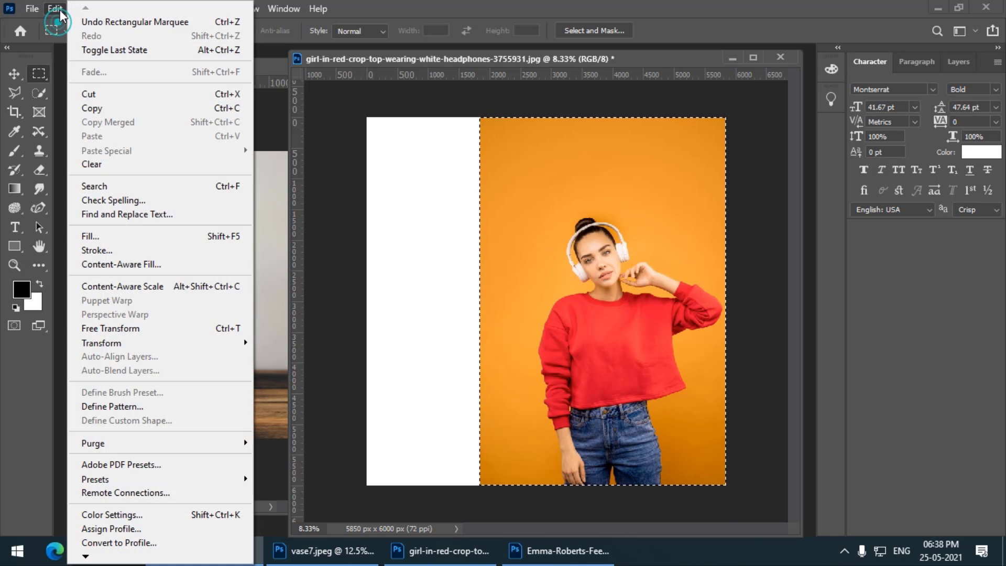
click(150, 291)
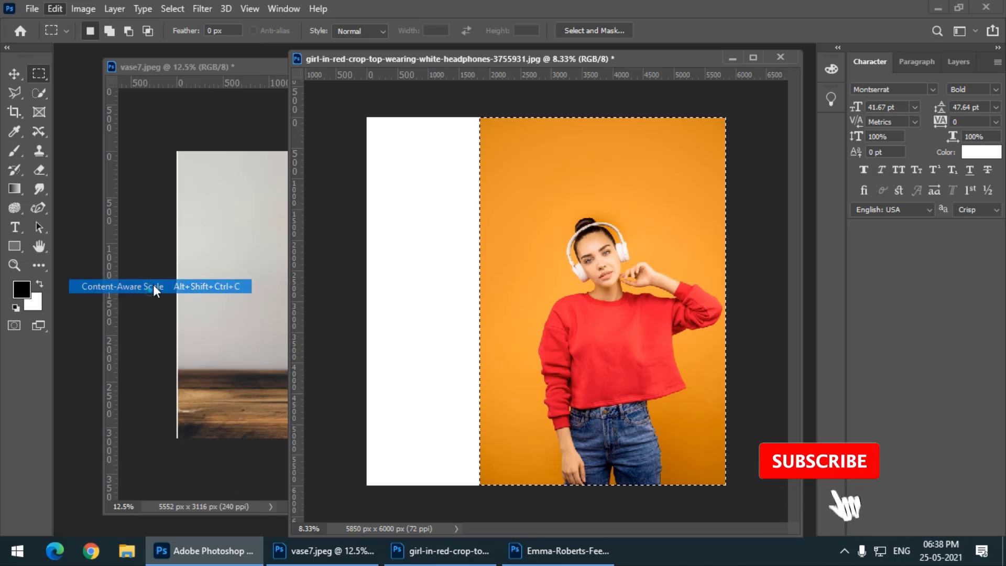
drag(482, 304, 367, 297)
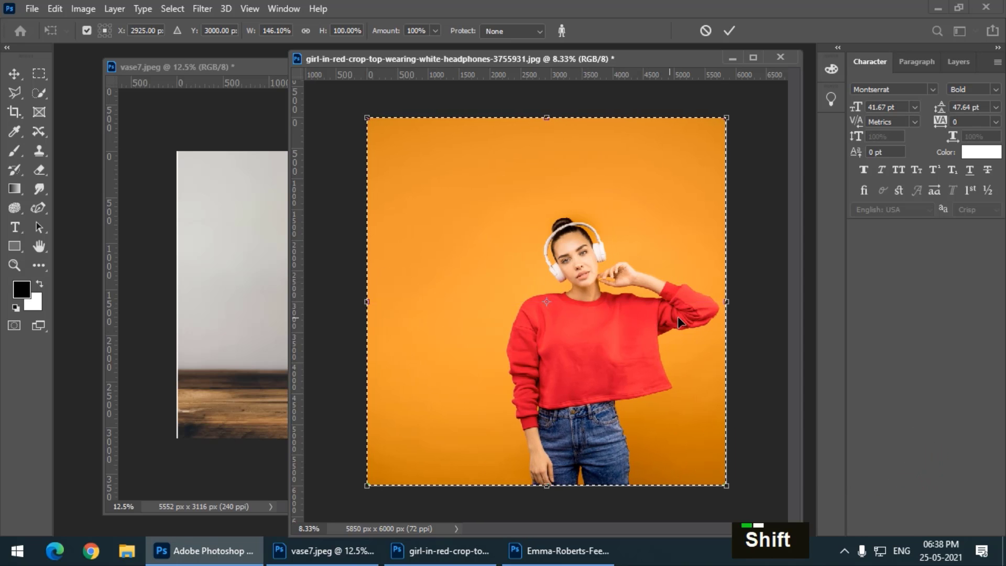
key(Return)
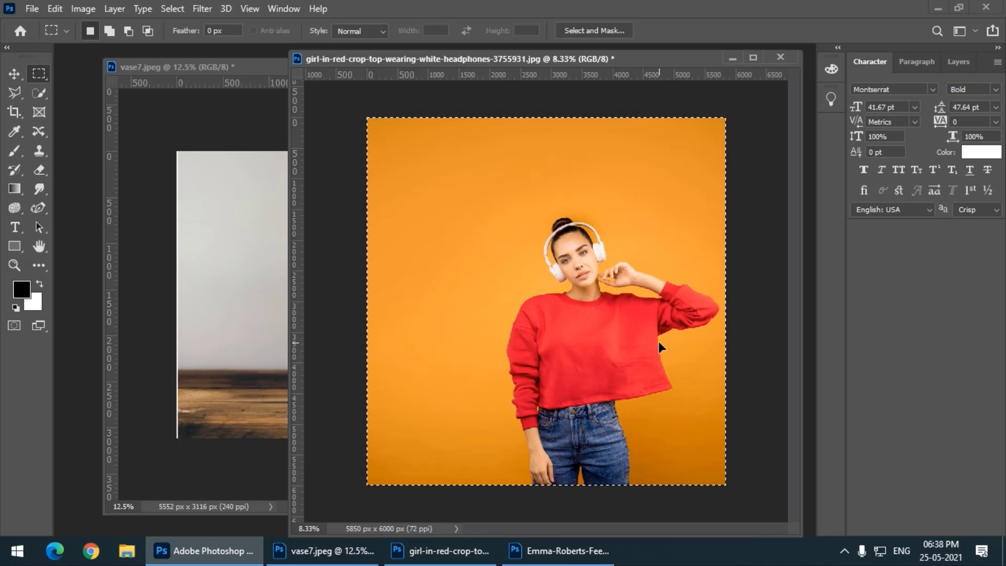
Step: Revert the girl image to its saved version, and bring the Emma-Roberts-Feet-124535.jpg window to the front of the other images
key(F12)
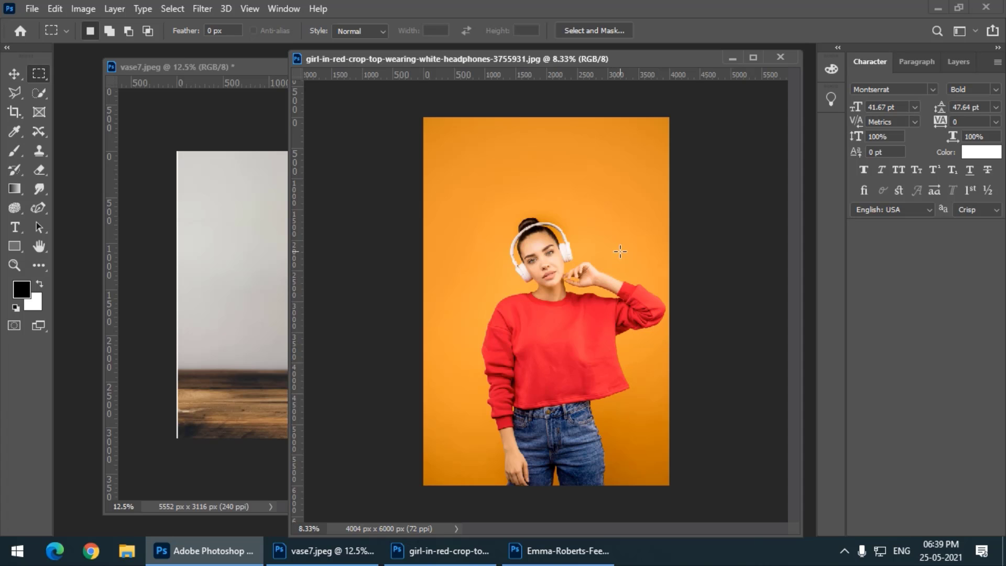
drag(510, 58, 615, 63)
click(322, 67)
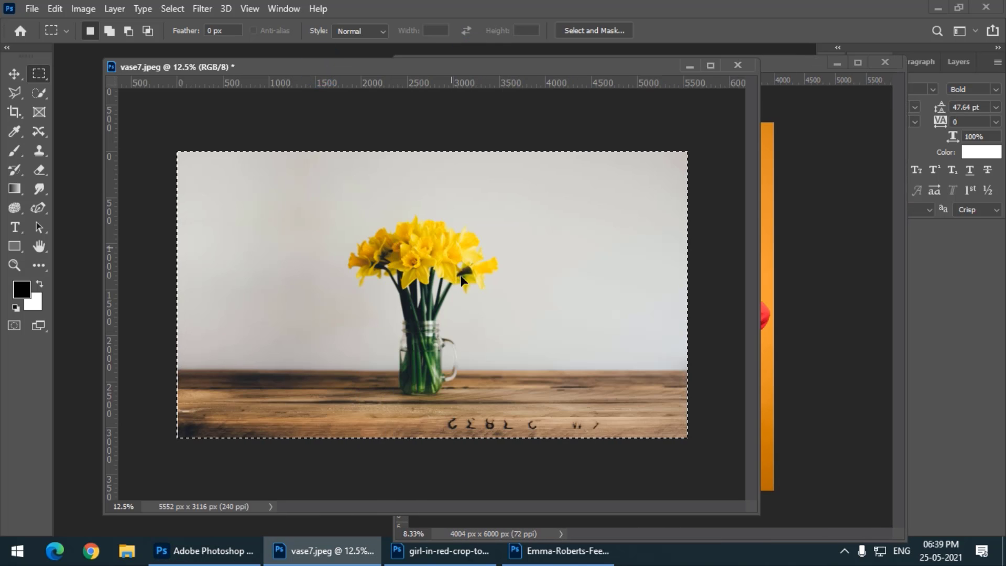
click(524, 557)
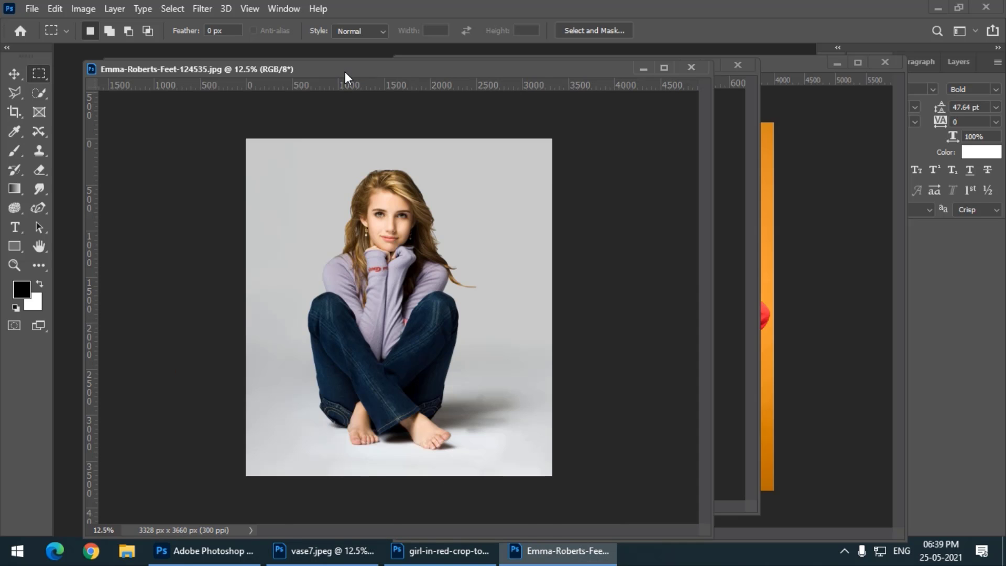
drag(345, 72, 332, 61)
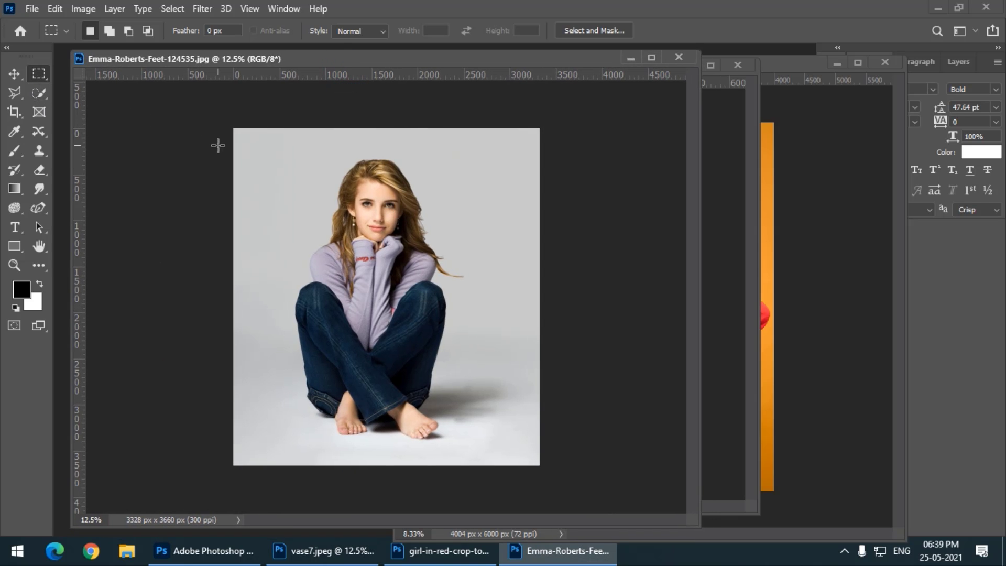
Step: Extend the seated woman image's canvas rightward to about 4896 x 3660 px with the Crop tool and marquee-select the original photo area
click(14, 112)
drag(532, 298, 605, 297)
key(Return)
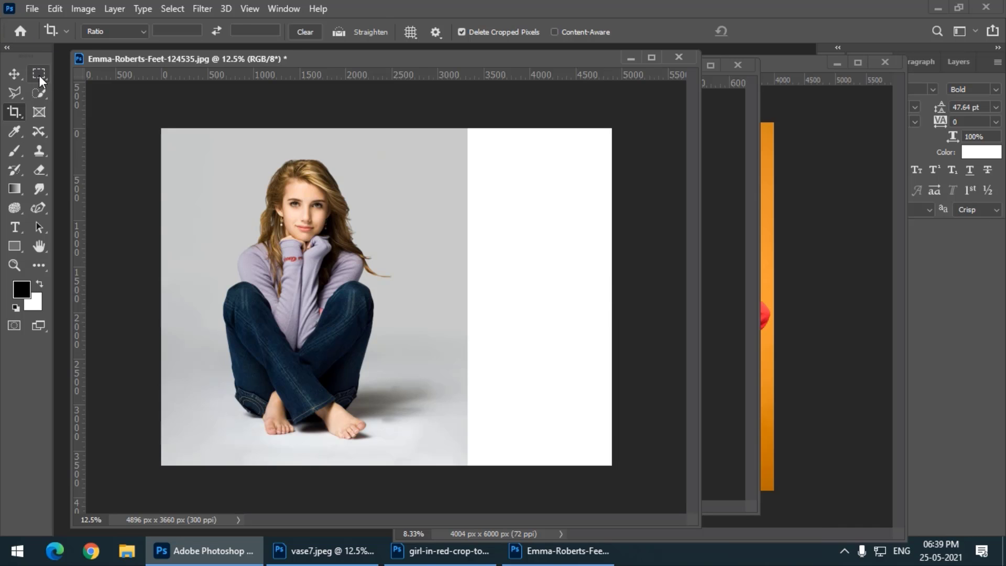
click(39, 75)
drag(128, 99, 469, 486)
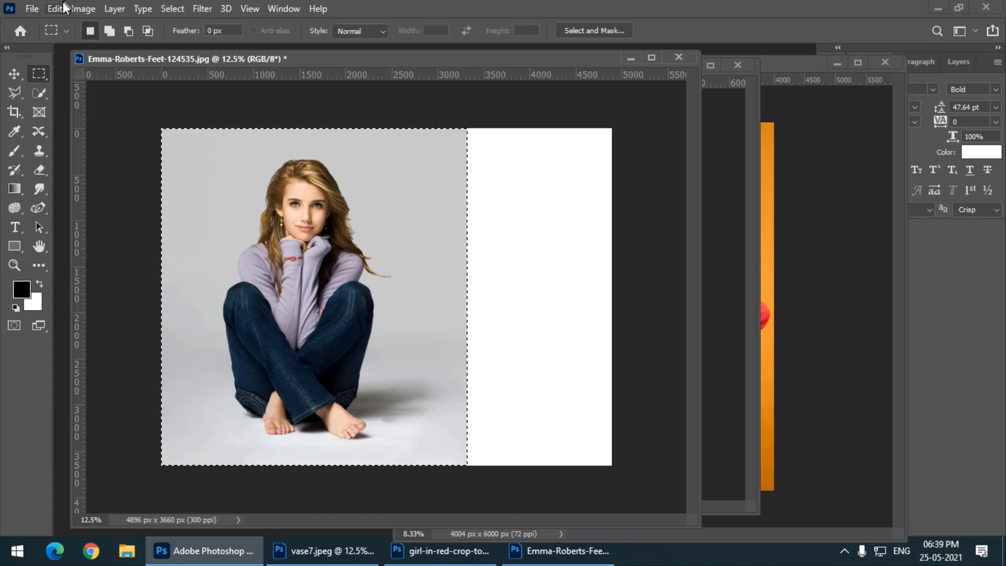
Step: Apply Content-Aware Scale to the selected seated woman photo, stretching only its width to 147.12% to fill the white area
click(60, 4)
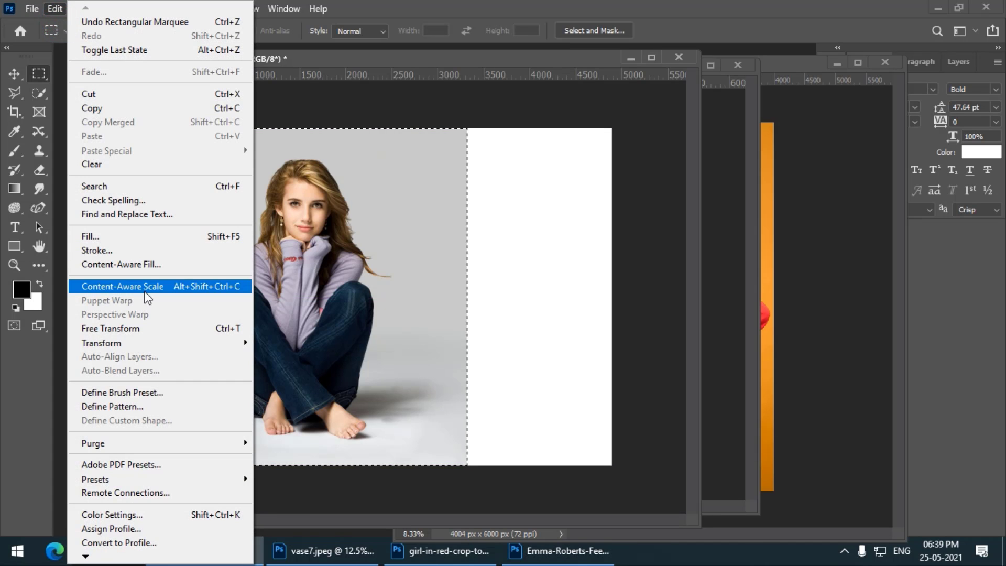
click(146, 290)
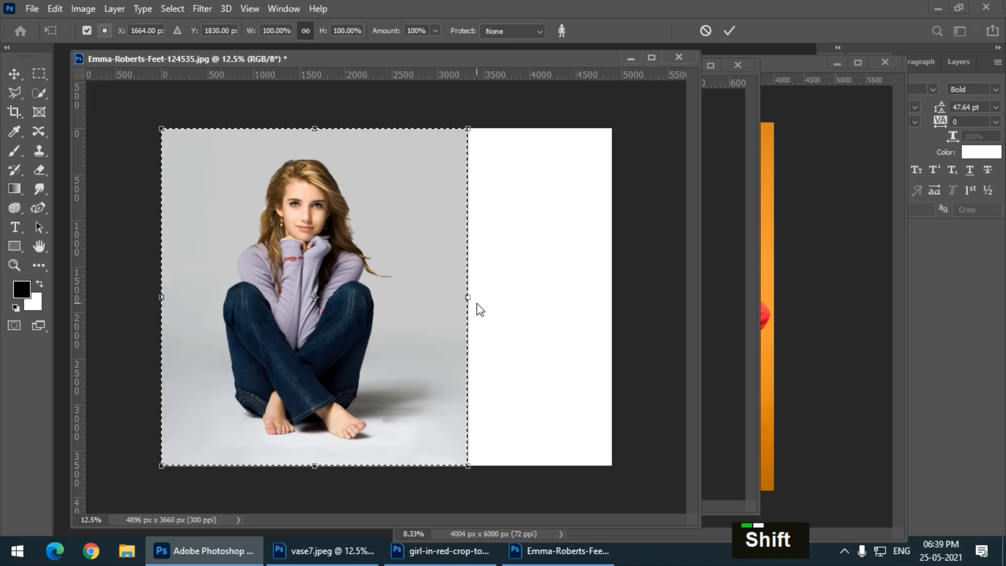
drag(468, 297, 612, 299)
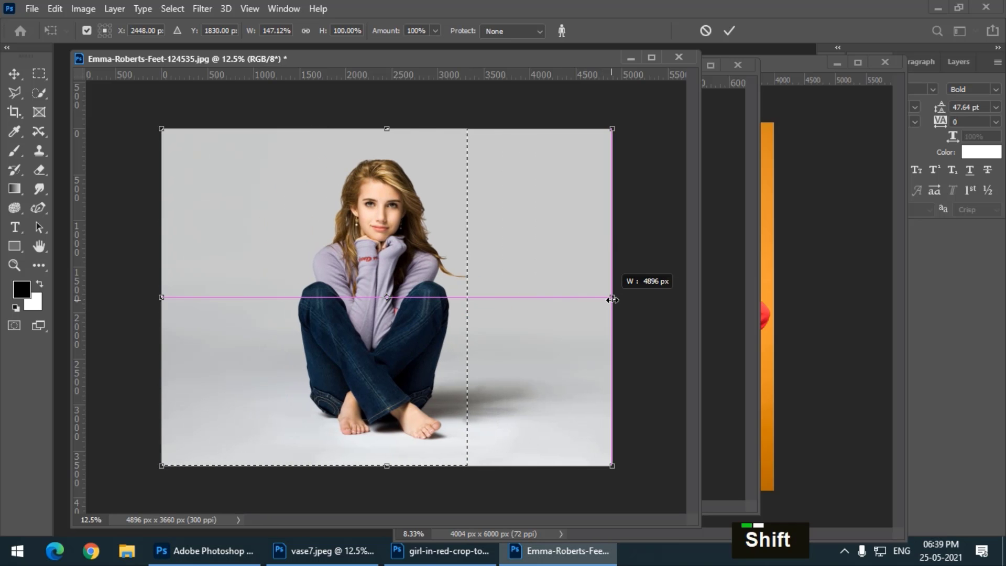
key(Return)
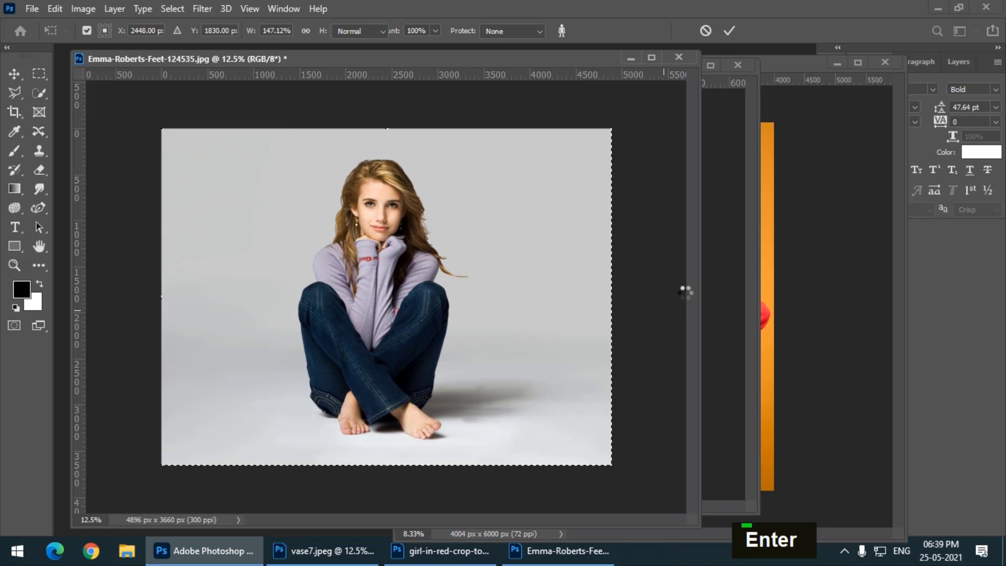